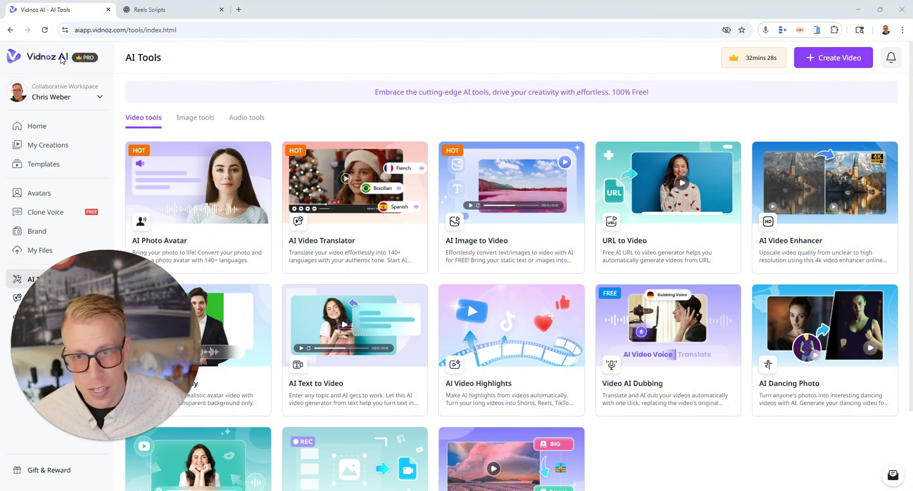
Step: Open Vidnoz's AI Text to Video generator from the AI Tools page in a new tab
scroll(635, 447, "down", 2)
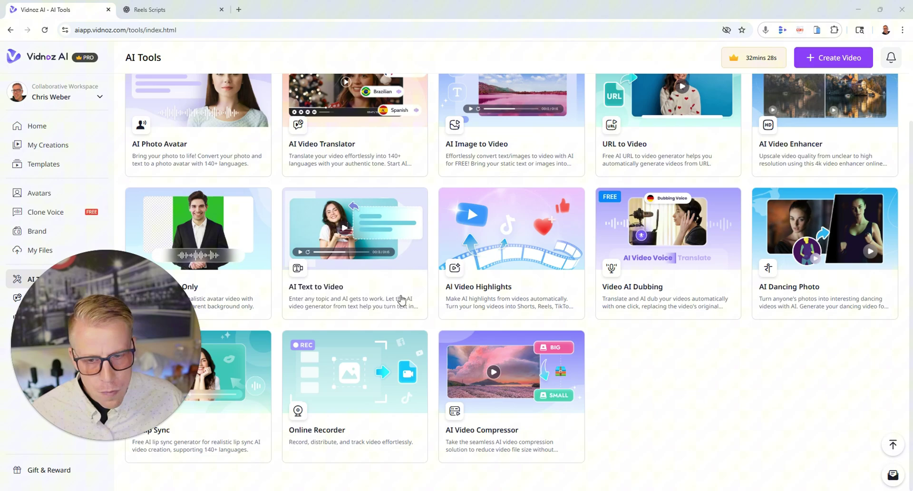
scroll(485, 368, "up", 2)
scroll(453, 315, "down", 2)
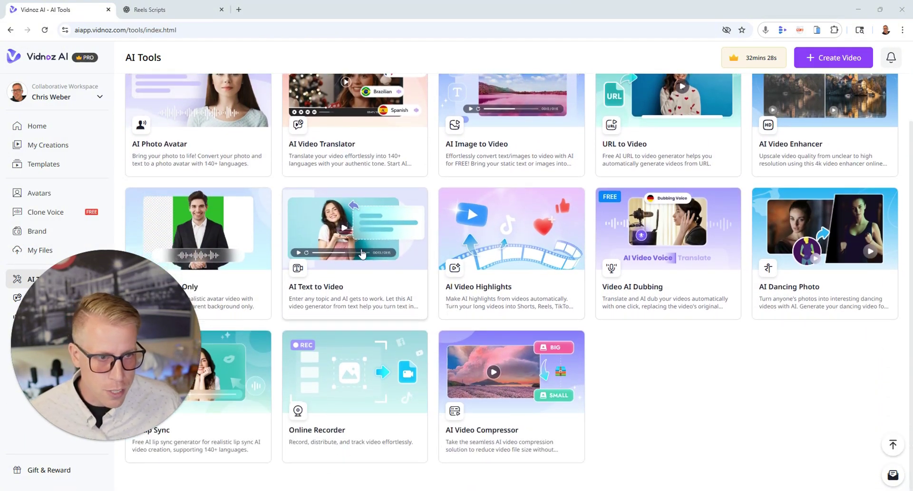
left_click(362, 254)
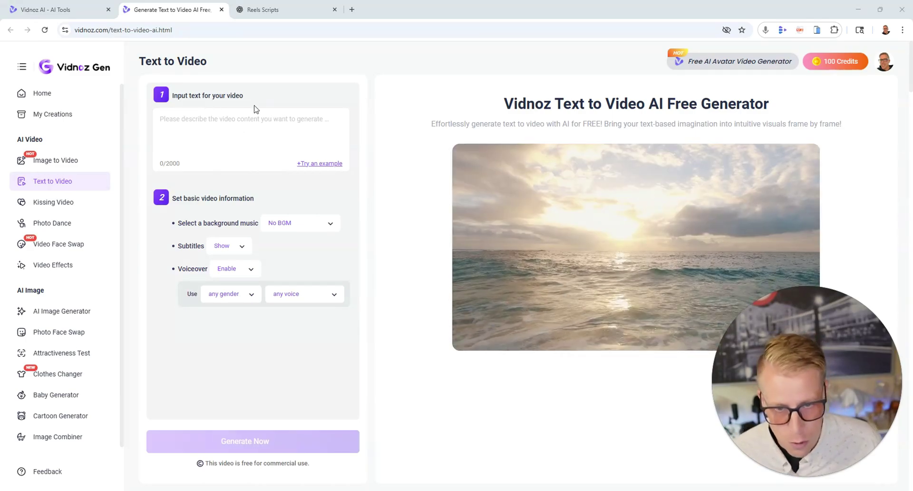
Step: Start a new ChatGPT chat and dictate a request for a content-creator b-roll video prompt
left_click(288, 11)
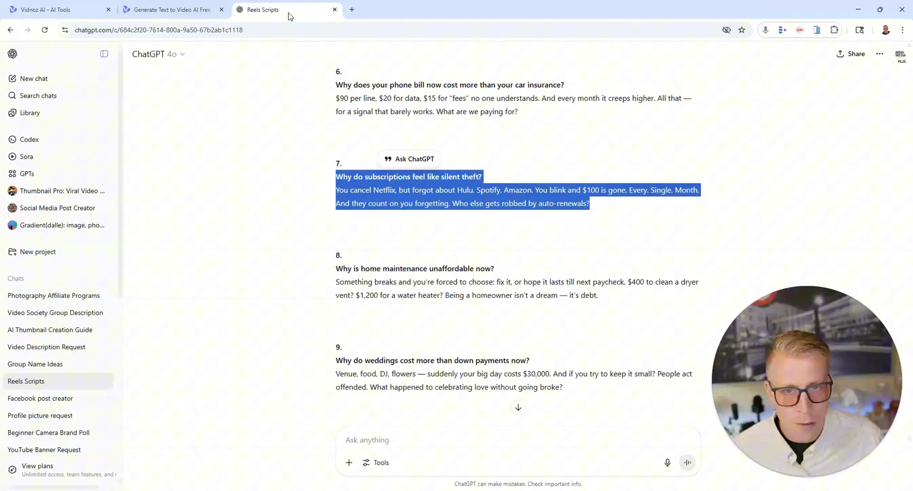
left_click(46, 79)
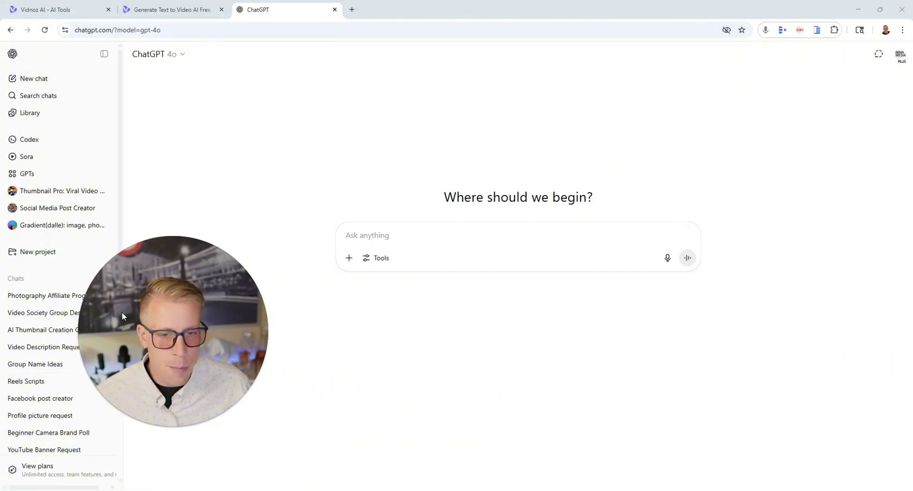
left_click(184, 6)
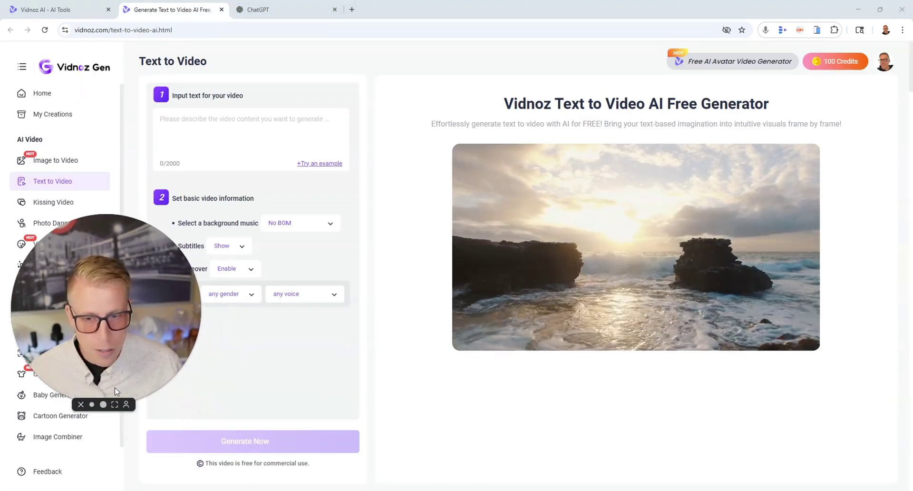
left_click(312, 9)
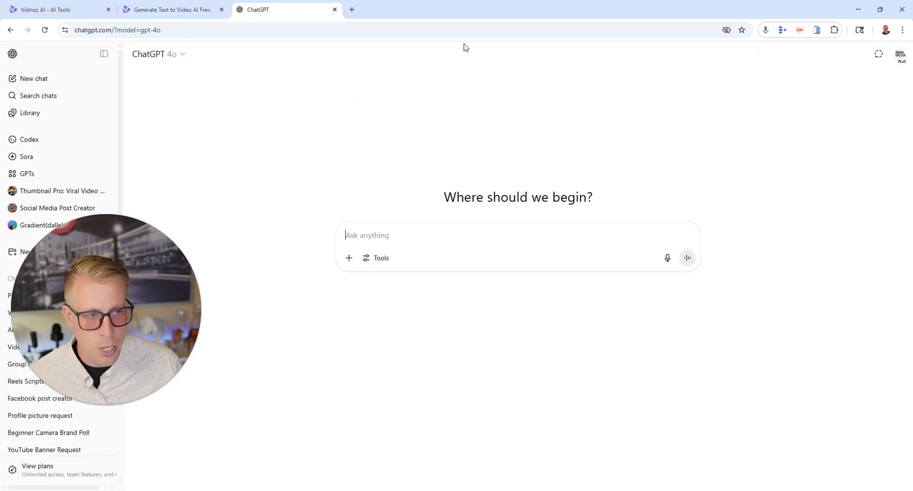
left_click(766, 31)
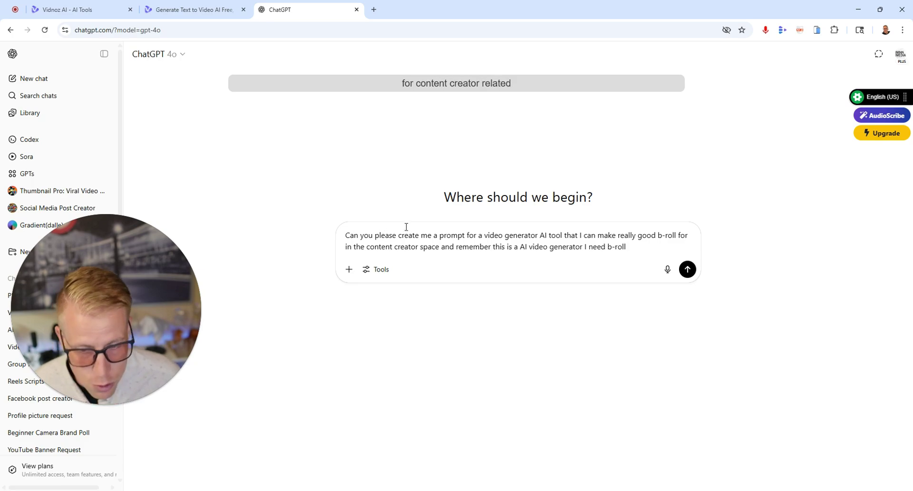
Step: Send the request, stop dictation, and select ChatGPT's generated b-roll prompt paragraph
key("Return")
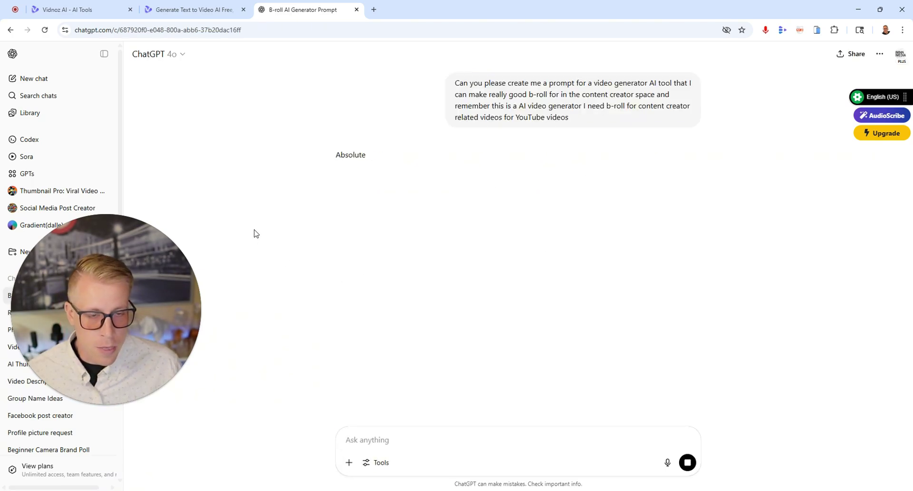
left_click(765, 31)
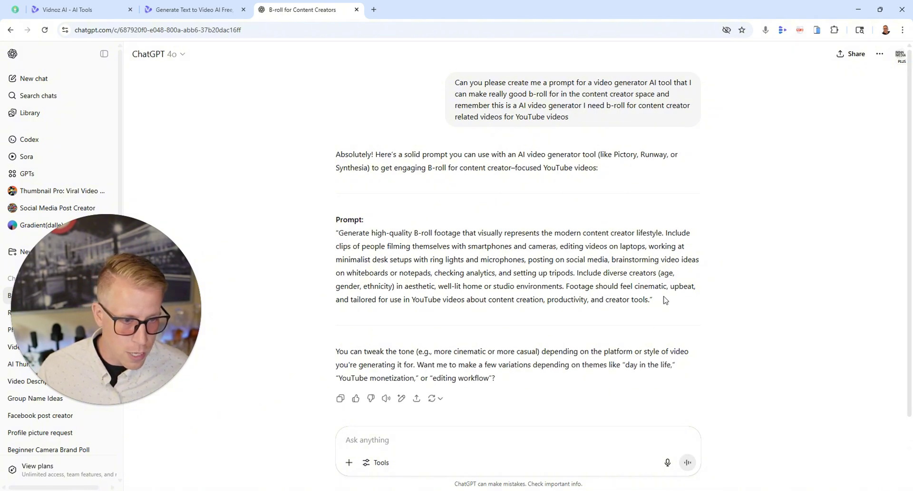
left_click_drag(562, 295, 341, 236)
key("ctrl+c")
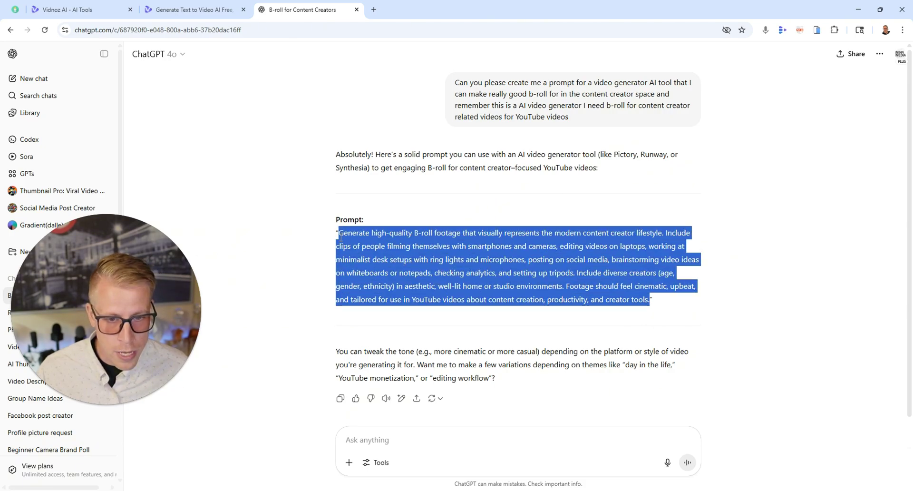
Step: Paste the copied b-roll prompt into the Vidnoz Text to Video description box
left_click(233, 6)
left_click(281, 129)
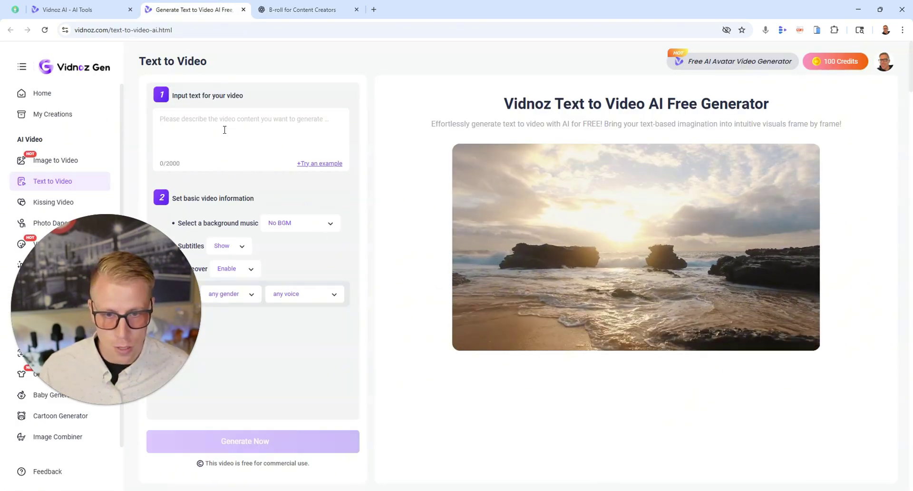
key("ctrl+v")
left_click_drag(150, 296, 789, 342)
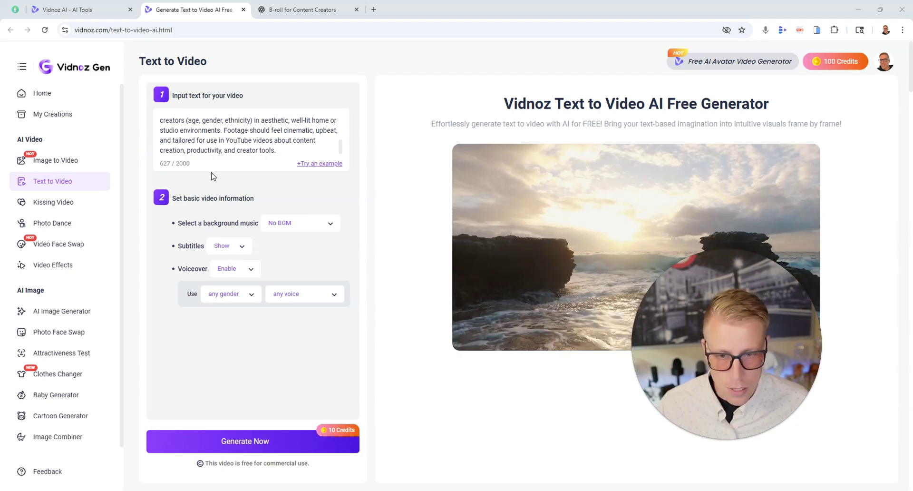
Step: Keep No BGM, set Subtitles to Hide and Voiceover to Disable, then generate the video
left_click(332, 227)
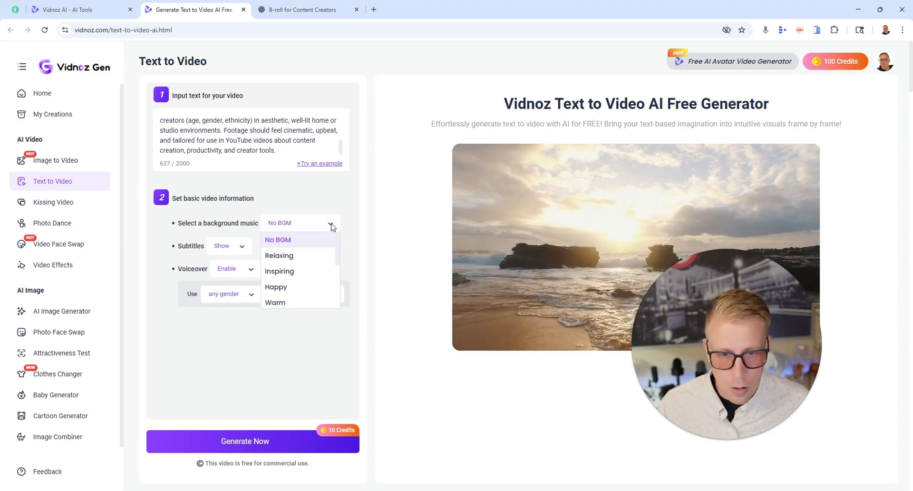
left_click(290, 225)
left_click(236, 246)
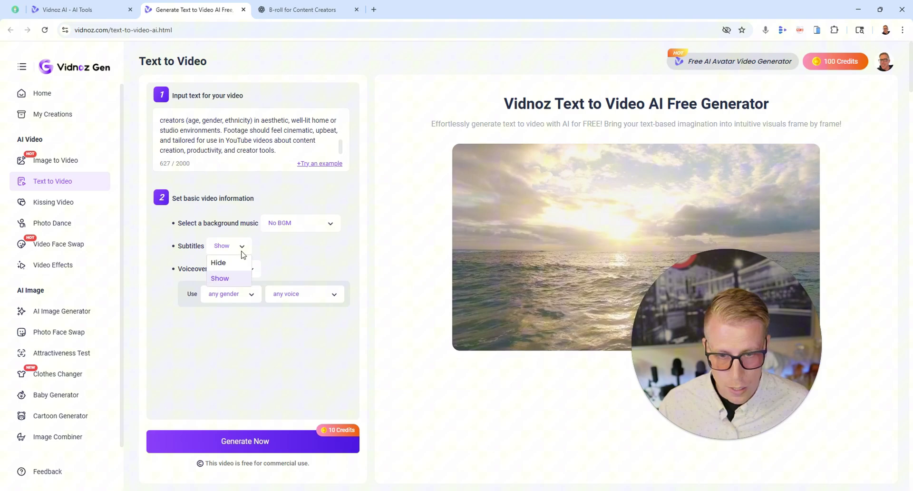
left_click(227, 263)
left_click(249, 270)
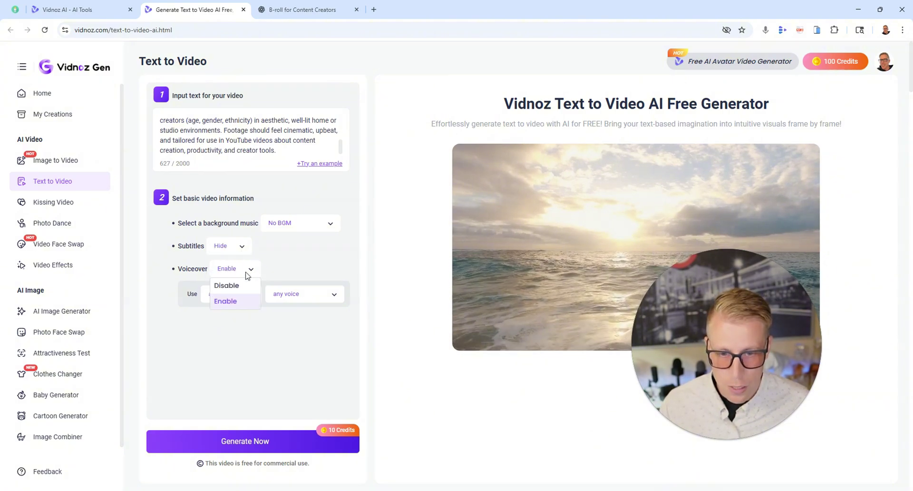
left_click(237, 286)
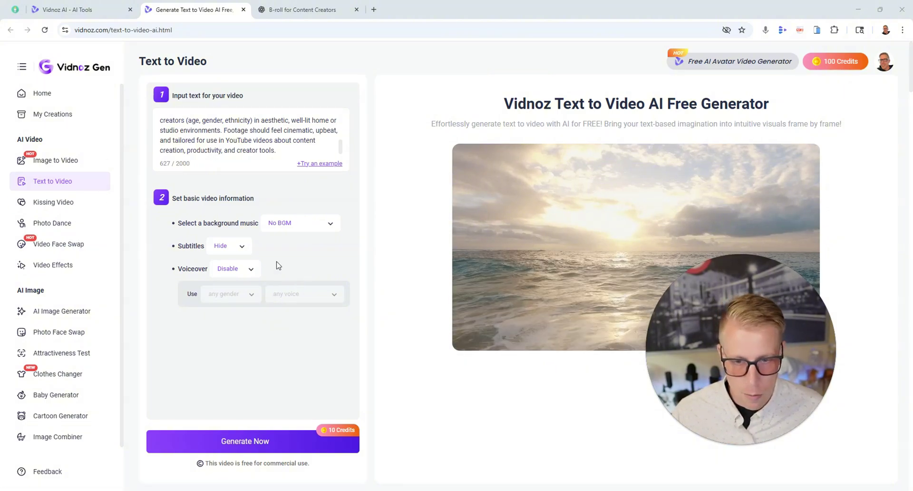
left_click(265, 436)
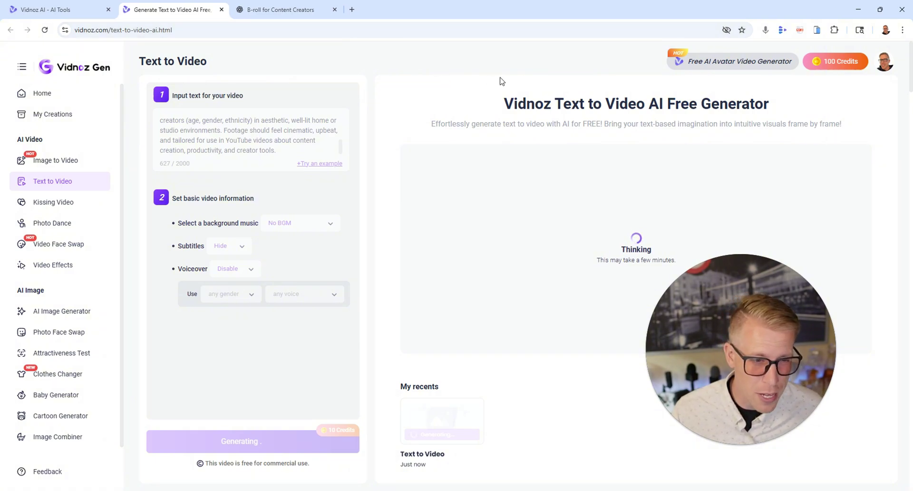
Step: Leave the b-roll video generating and return to the Vidnoz AI Tools tab
mouse_move(838, 70)
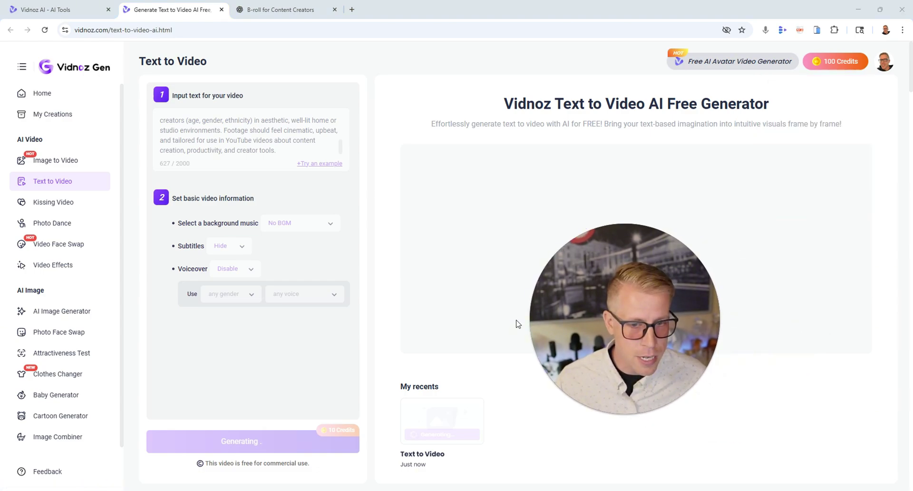
left_click(76, 6)
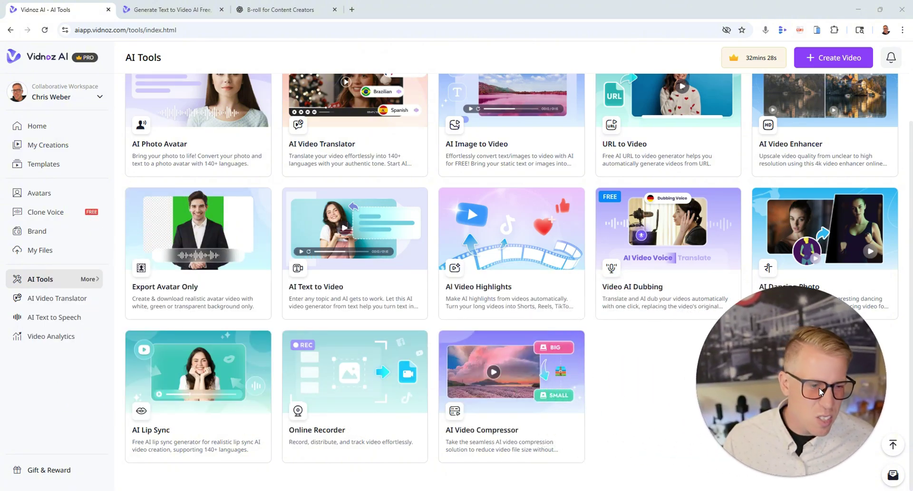
scroll(278, 261, "up", 2)
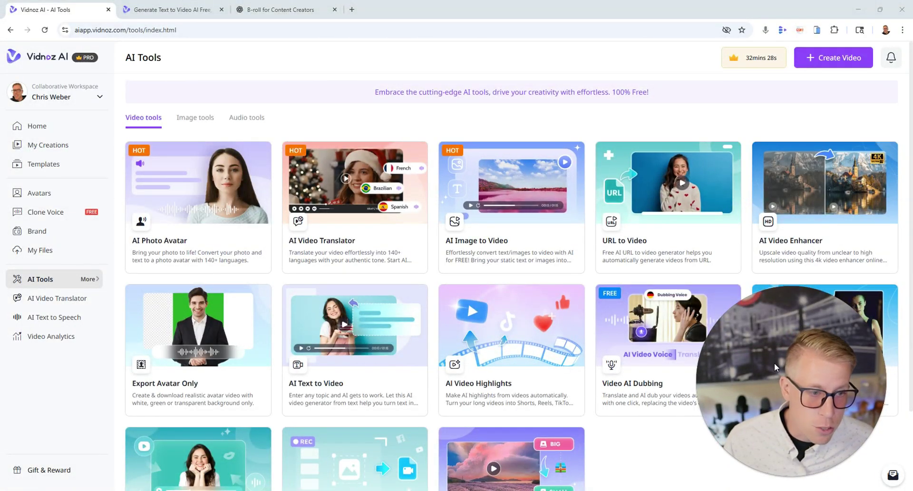
left_click_drag(774, 362, 89, 92)
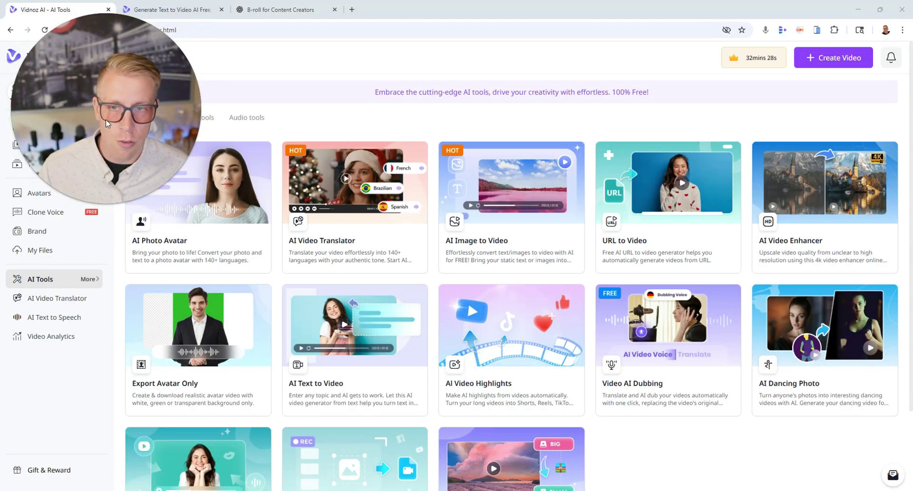
left_click_drag(107, 211, 660, 477)
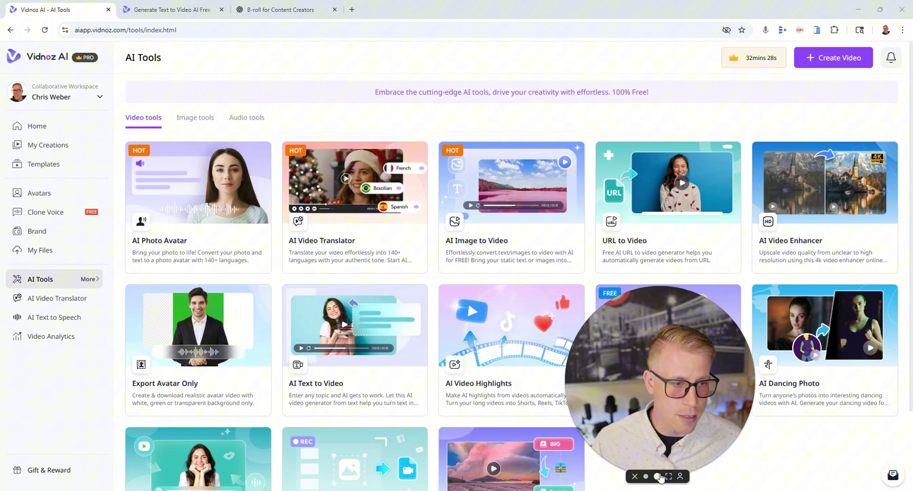
left_click_drag(686, 423, 135, 287)
Step: Check the Text to Video tab, where the finished 37-second creator-desk b-roll clip appears
left_click(180, 6)
left_click_drag(149, 197, 136, 293)
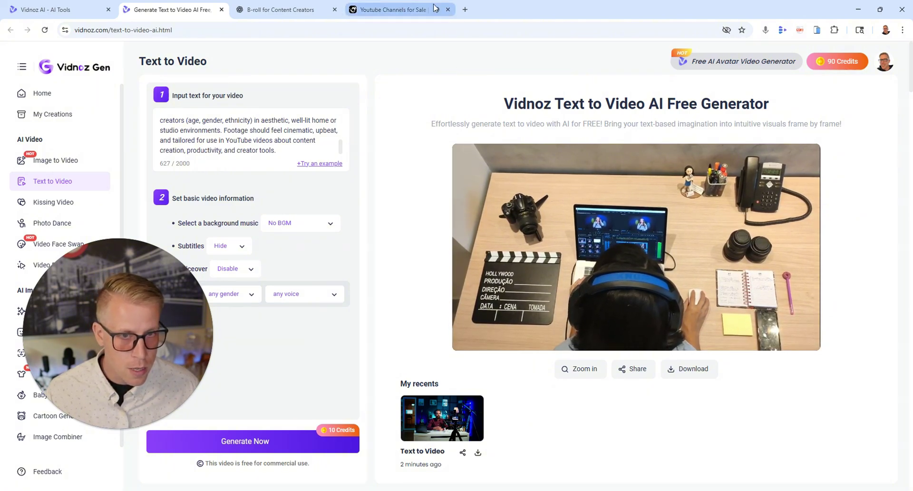
Step: Close the Youtube Channels for Sale tab and view the finished 37-second b-roll clip
left_click(396, 9)
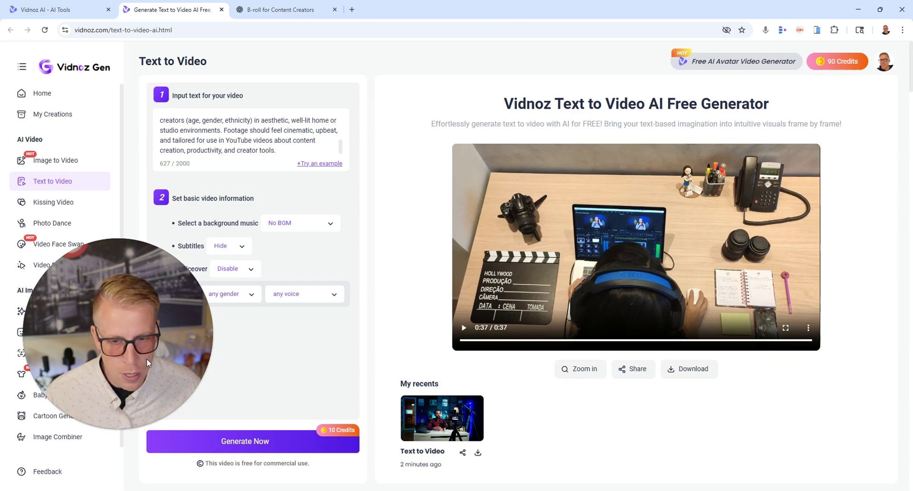
left_click_drag(146, 363, 493, 170)
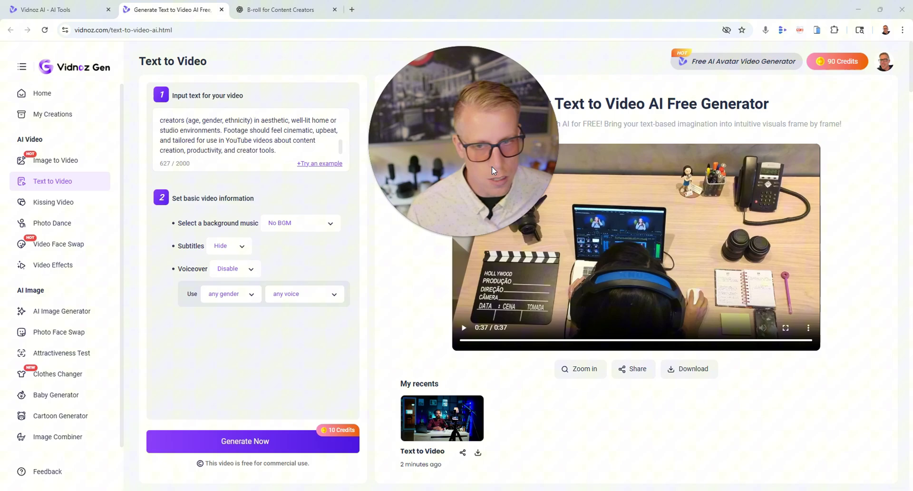